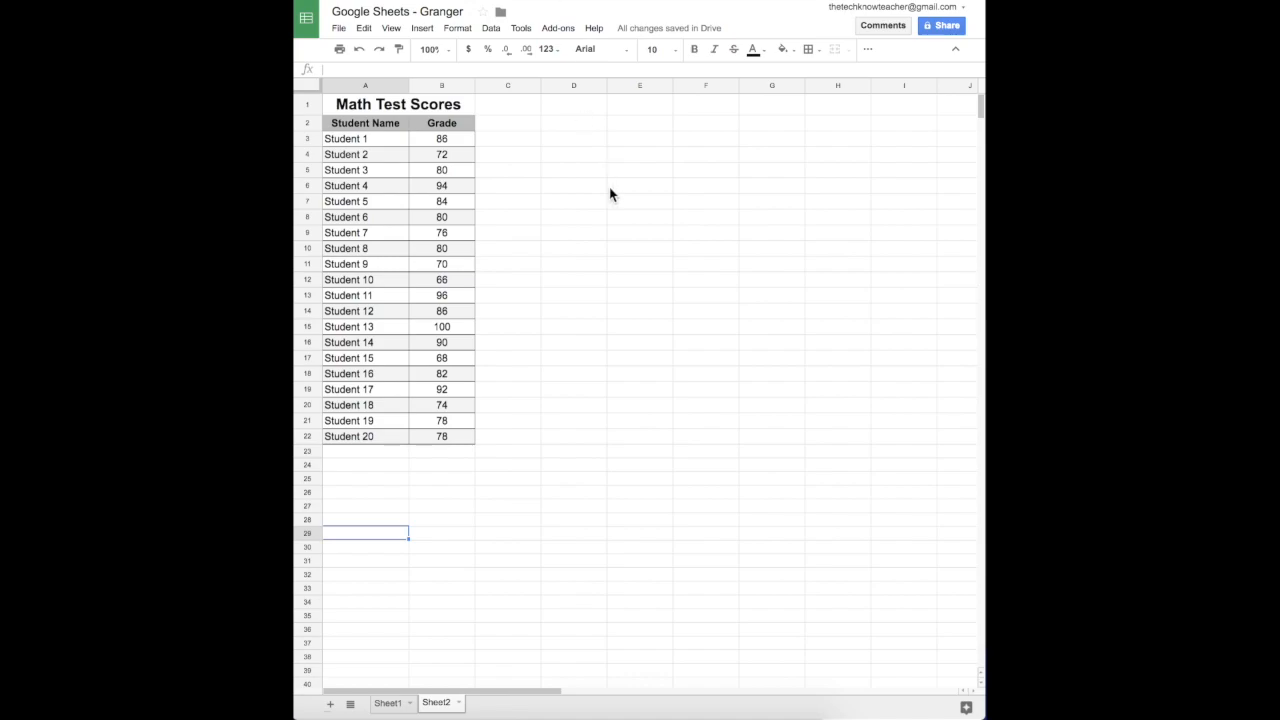
Enter the heading "Measures of Center" in D2 with the labels Mean, Median and Mode in the cells beneath it
{"action": "double_click", "coordinate": [575, 123]}
{"action": "type", "text": "Me"}
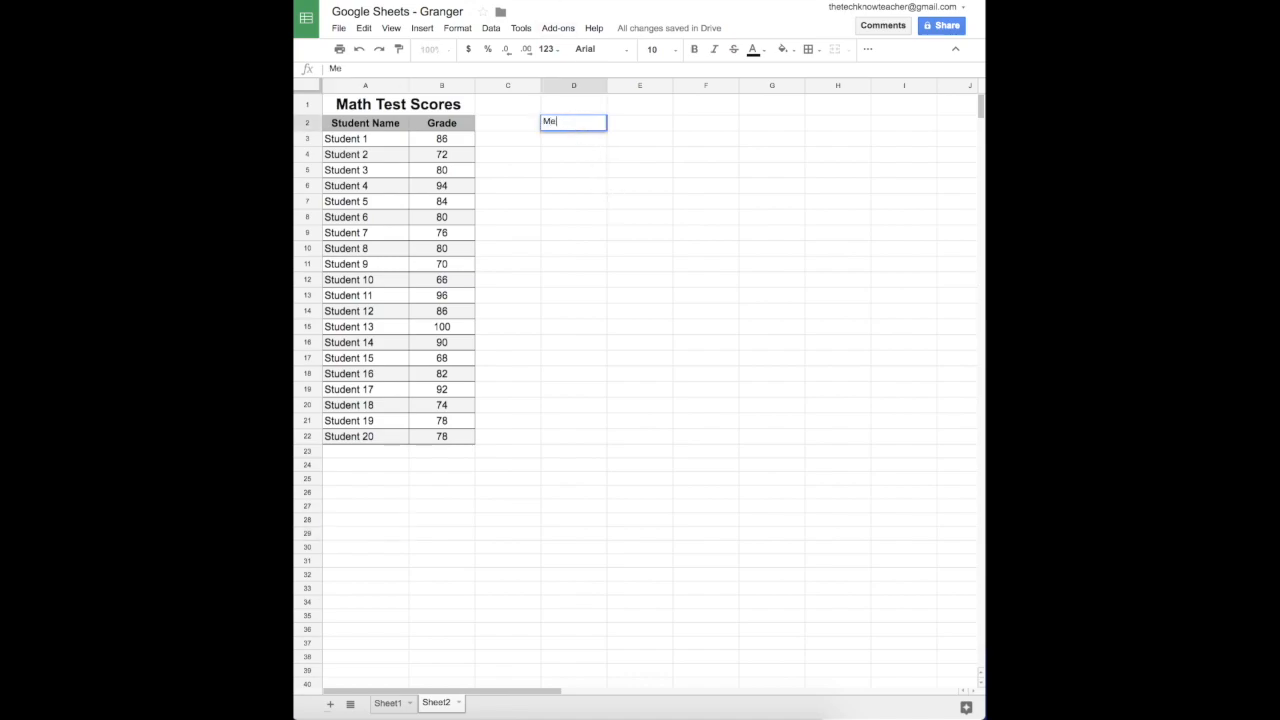
{"action": "type", "text": "asures of Center"}
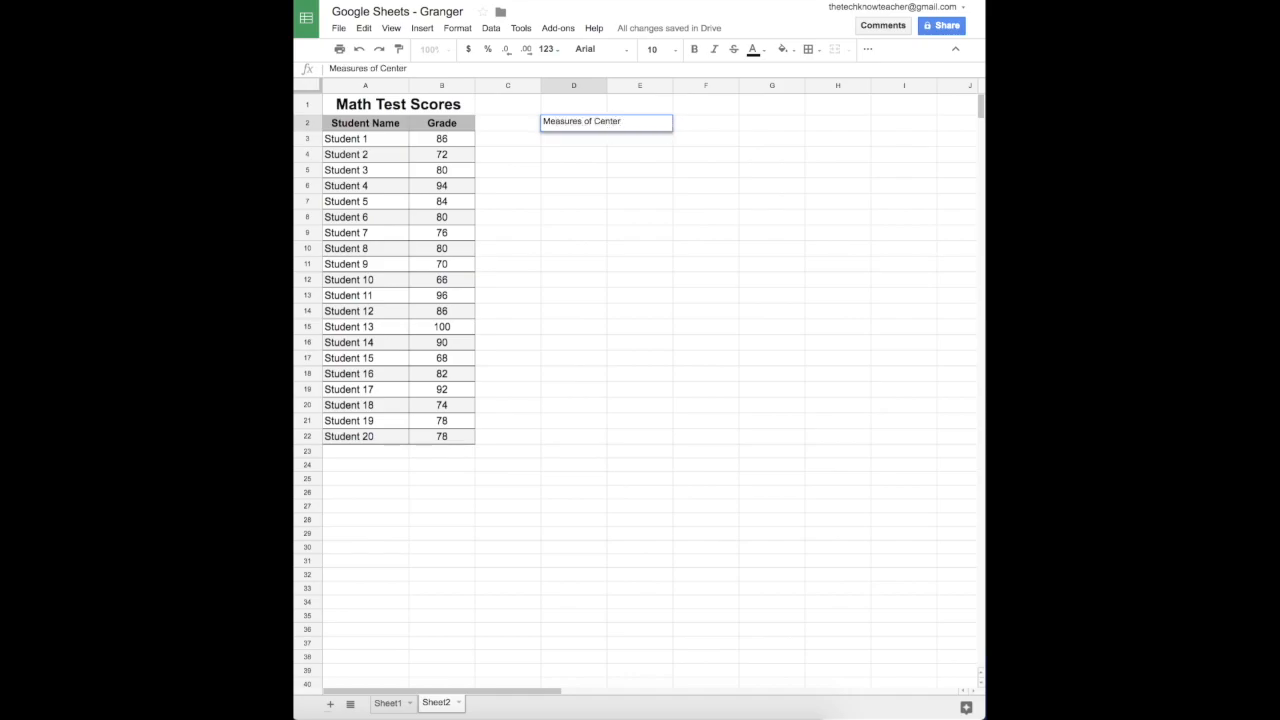
{"action": "key", "text": "Return"}
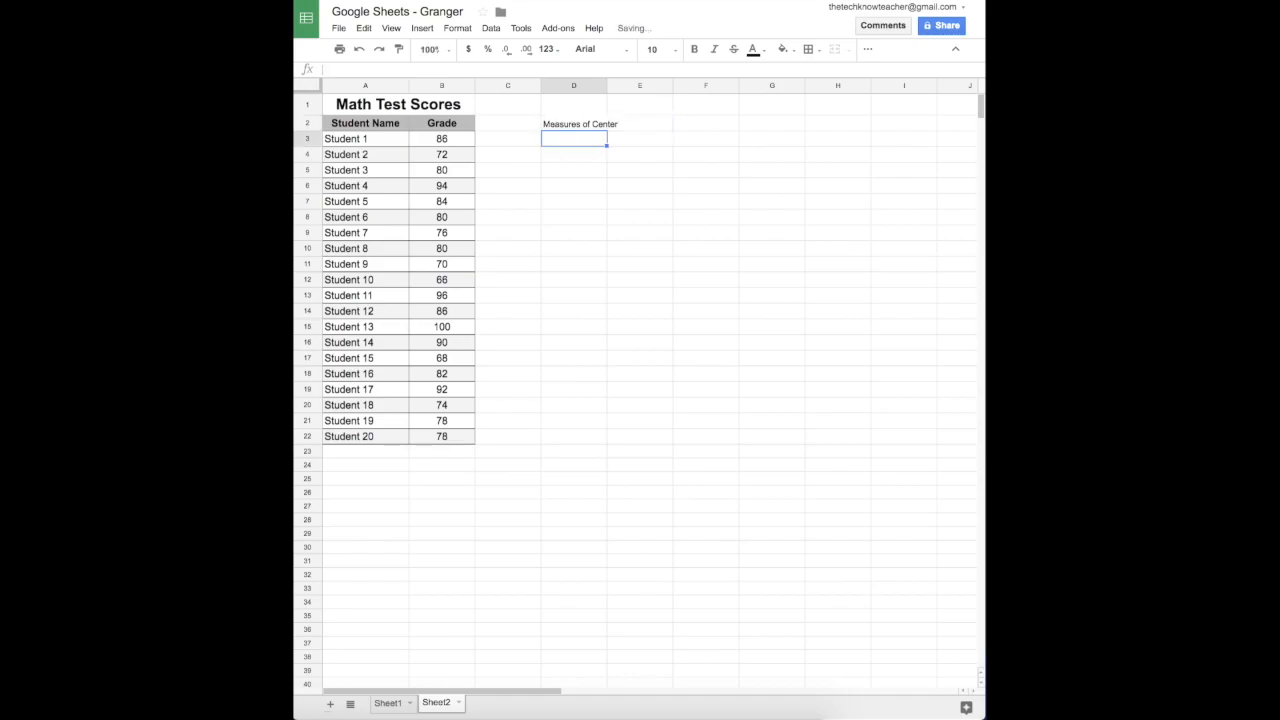
{"action": "type", "text": "Mean"}
{"action": "key", "text": "Return"}
{"action": "type", "text": "Median"}
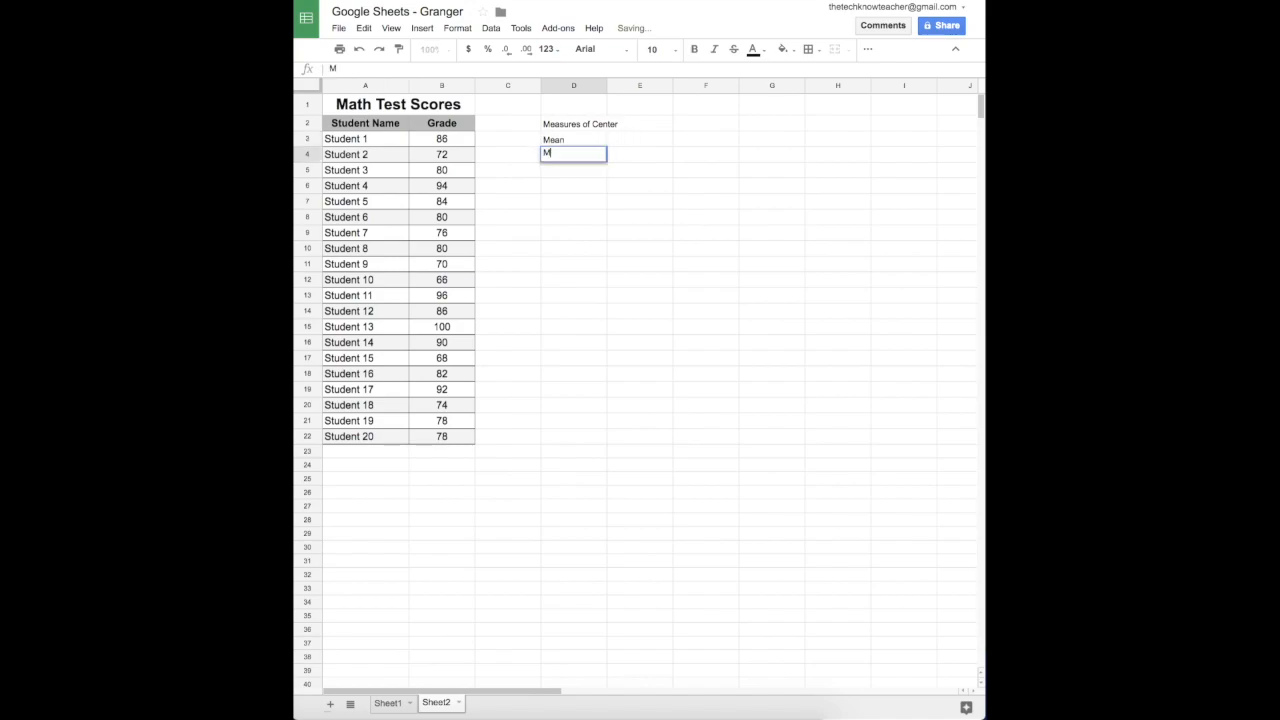
{"action": "key", "text": "Return"}
{"action": "type", "text": "Mode"}
{"action": "key", "text": "Return"}
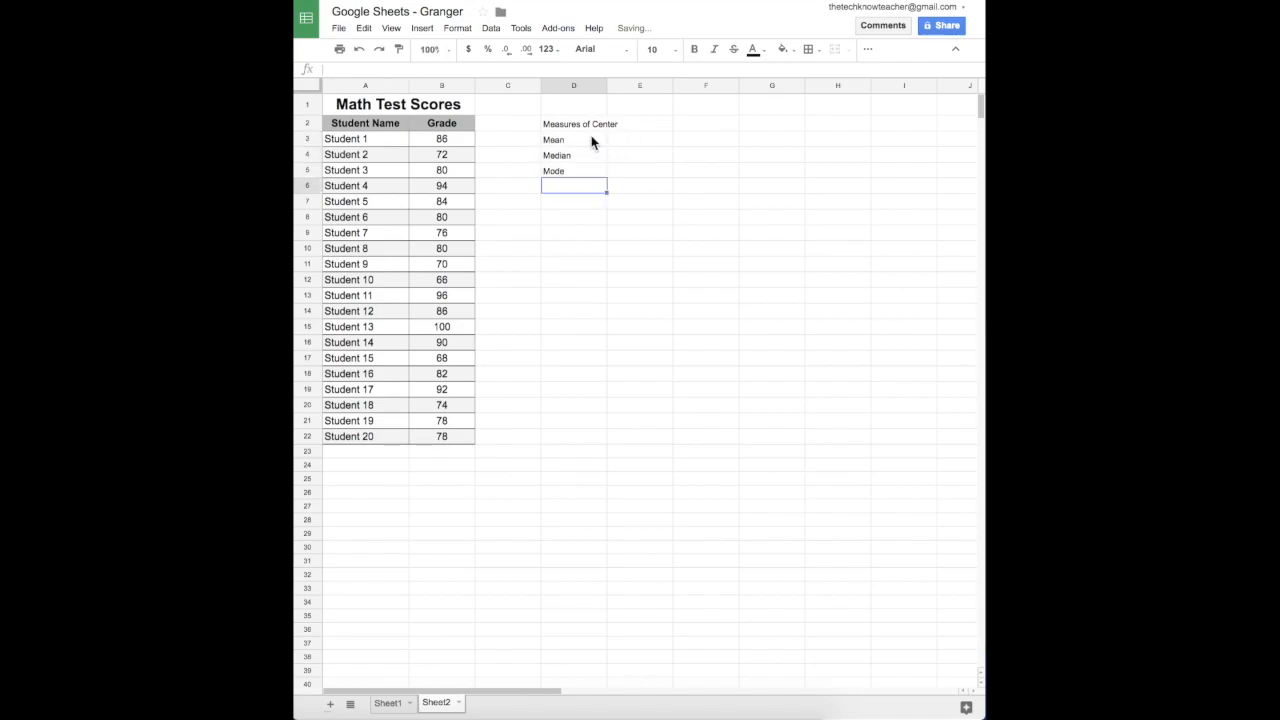
Calculate the mean of the grades in E3 with the AVERAGE function over B3:B22
{"action": "left_click", "coordinate": [620, 143]}
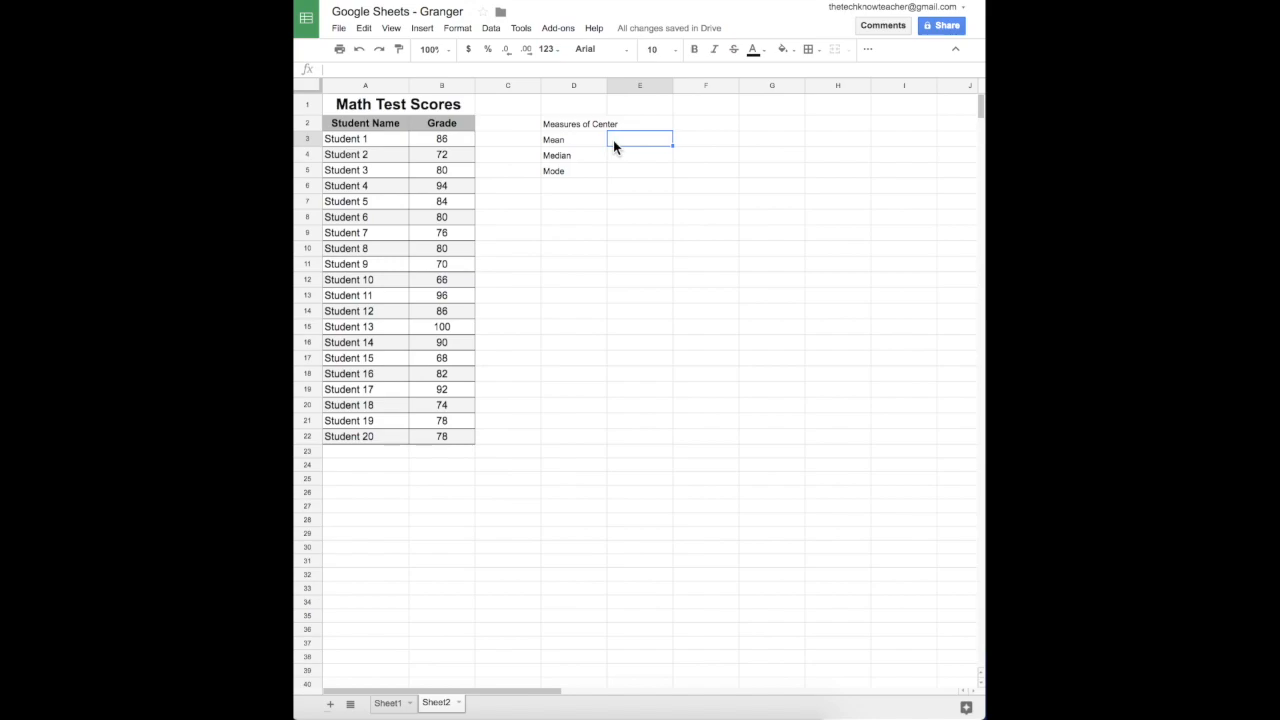
{"action": "type", "text": "="}
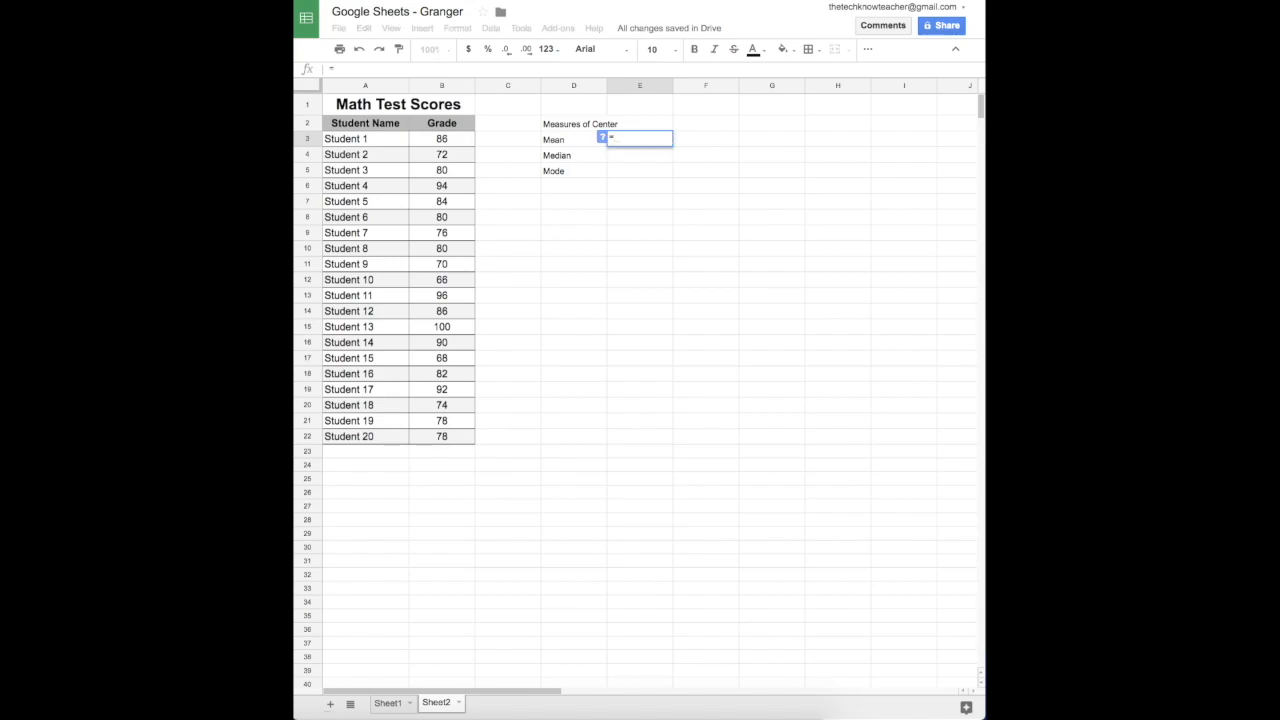
{"action": "type", "text": "average"}
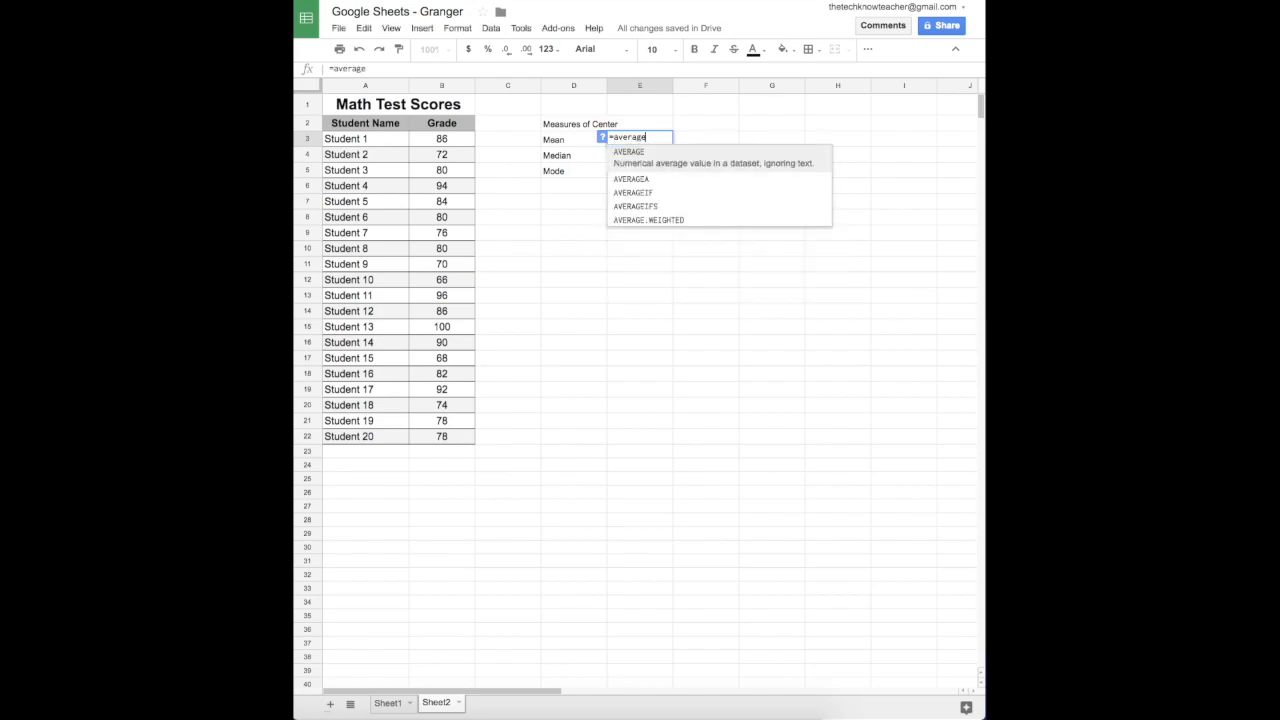
{"action": "type", "text": "("}
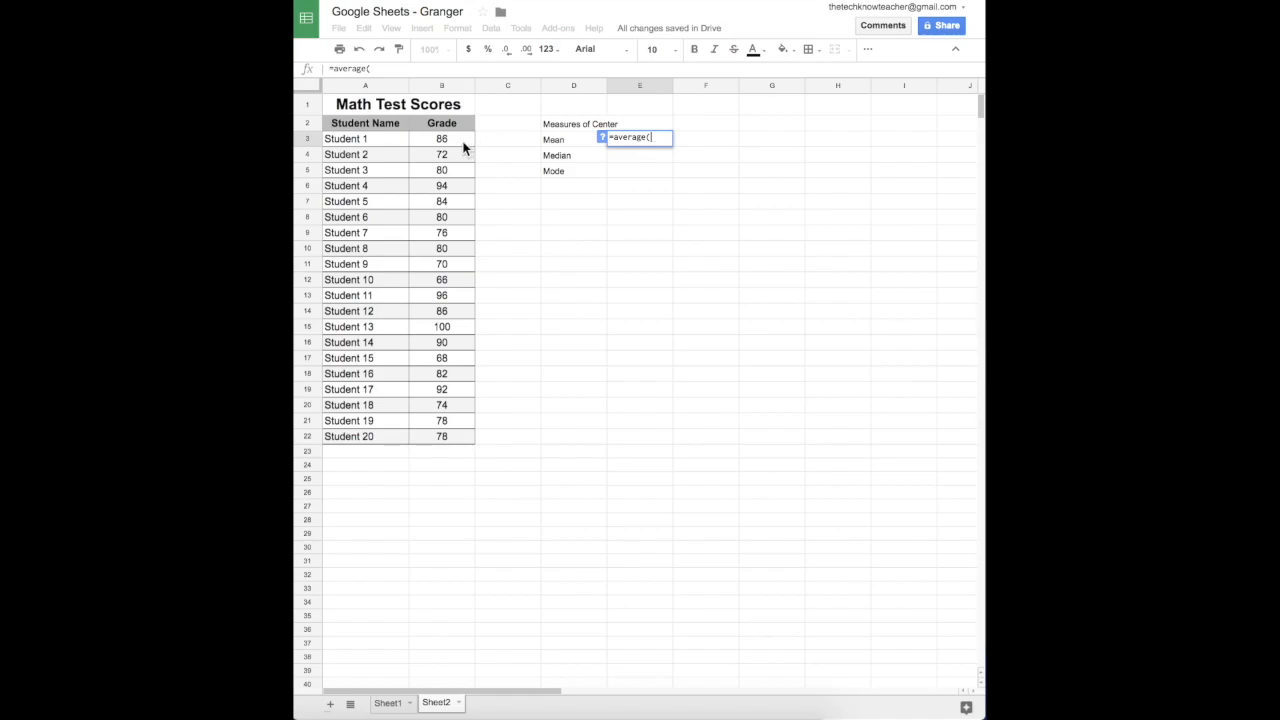
{"action": "left_click_drag", "start_coordinate": [462, 145], "coordinate": [432, 437]}
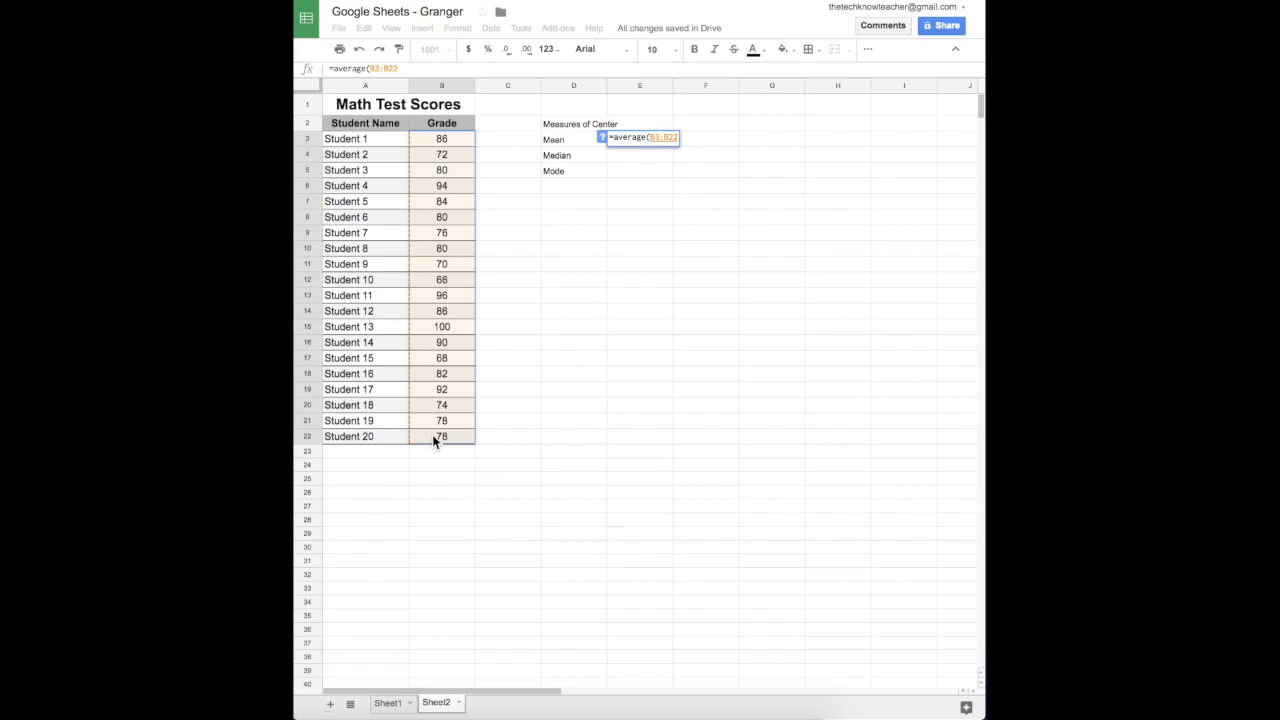
{"action": "key", "text": "Return"}
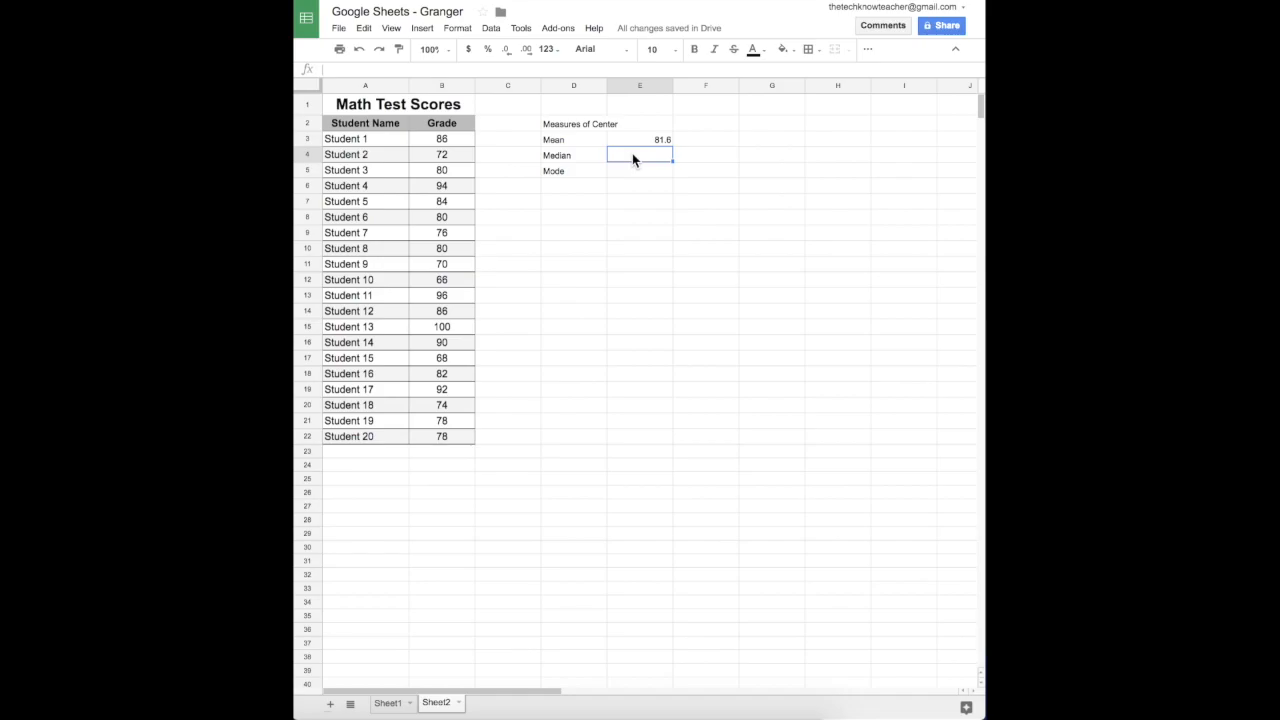
Calculate the median of the grades in E4 with the MEDIAN function over B3:B22
{"action": "type", "text": "="}
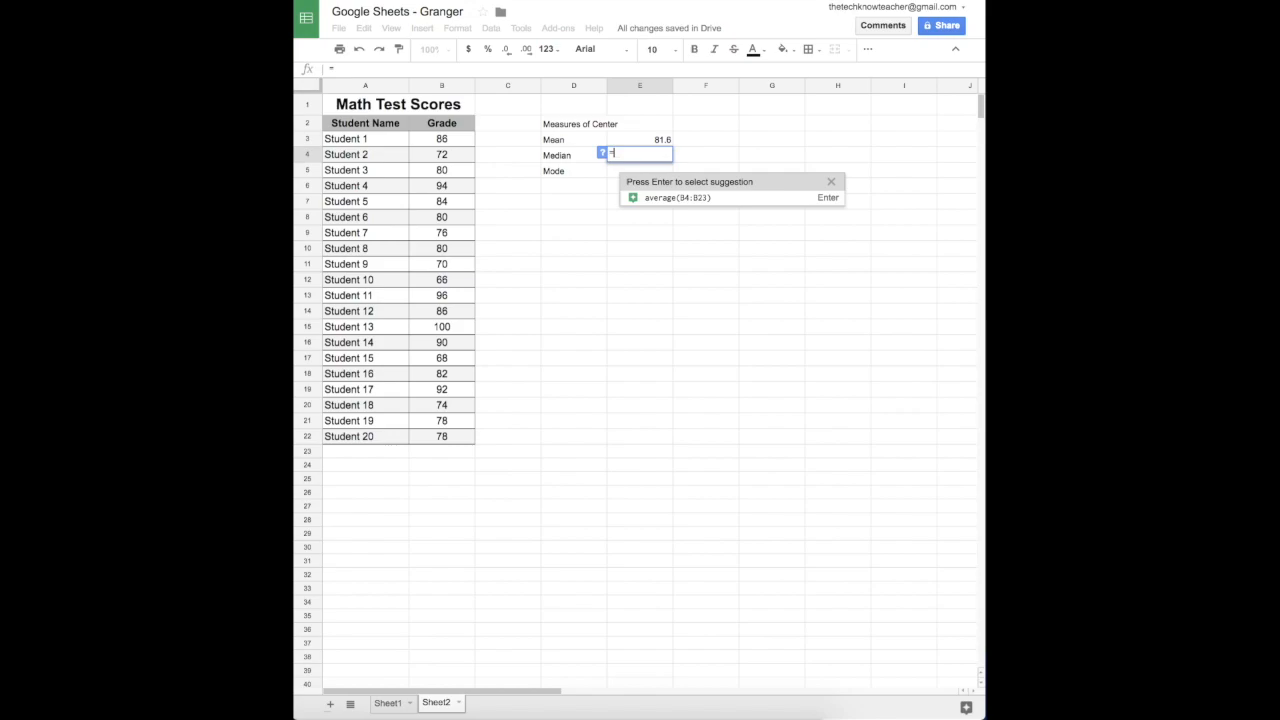
{"action": "type", "text": "med"}
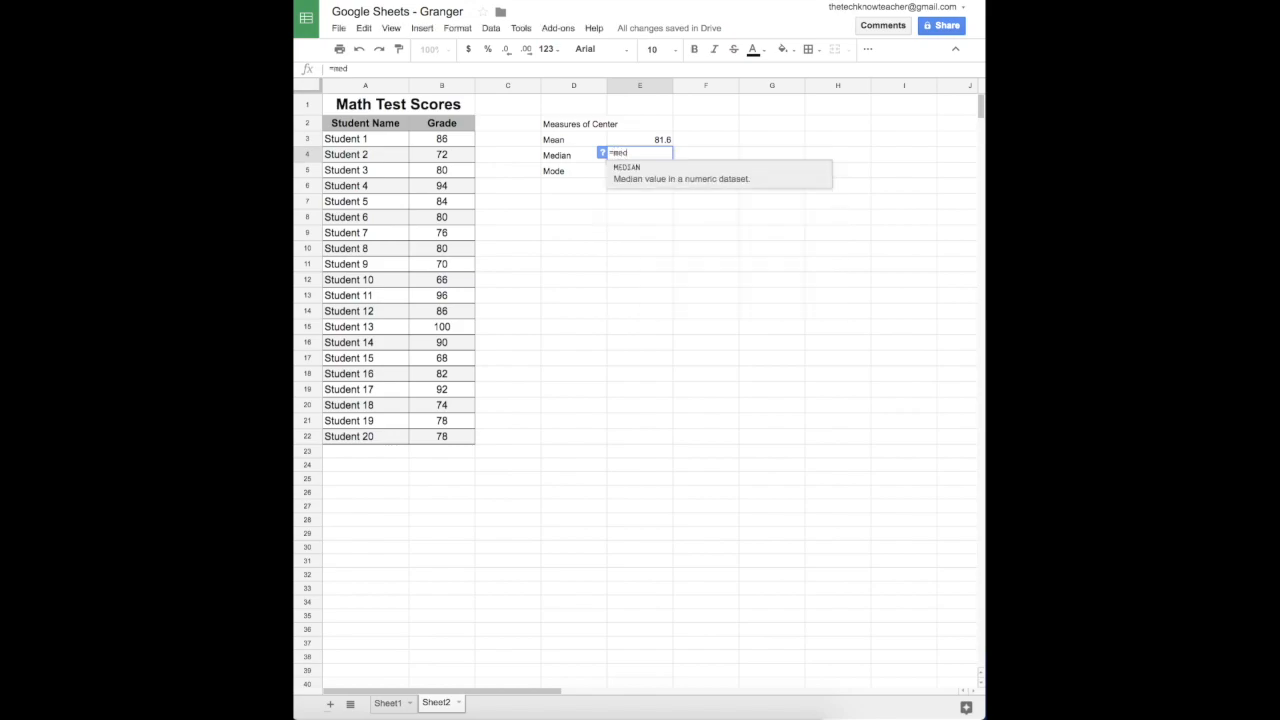
{"action": "key", "text": "Return"}
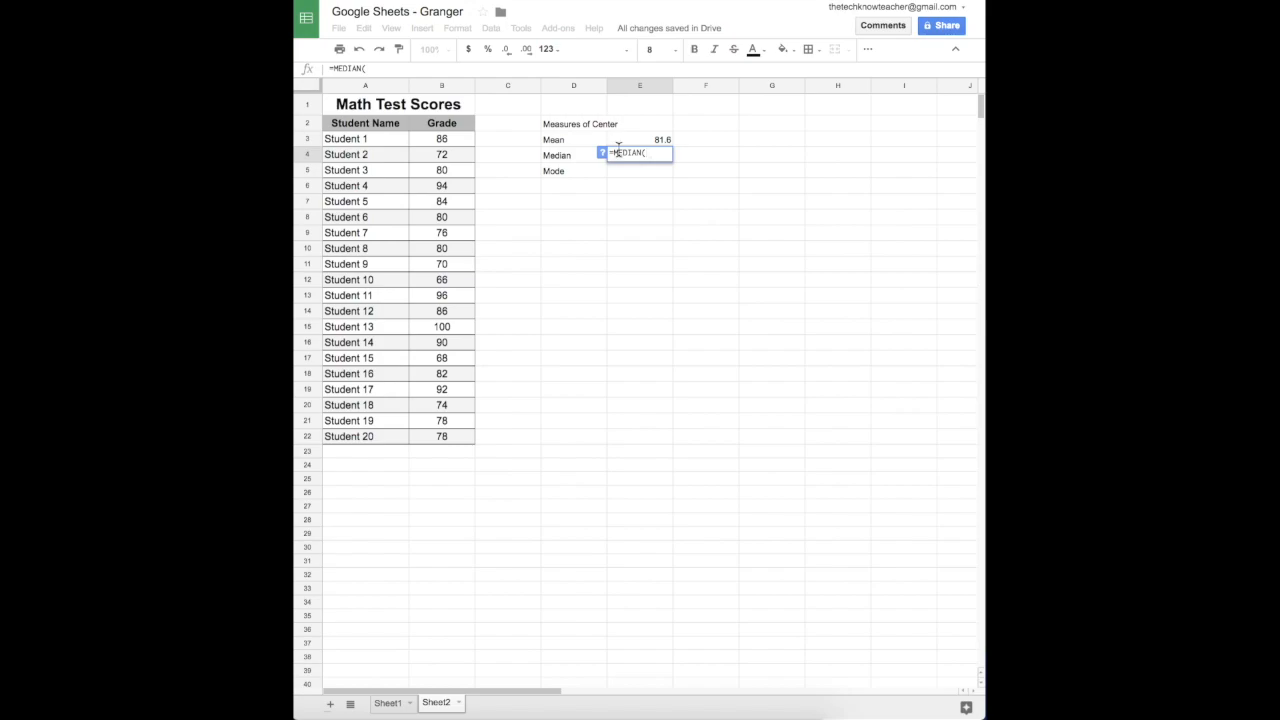
{"action": "left_click_drag", "start_coordinate": [454, 142], "coordinate": [440, 438]}
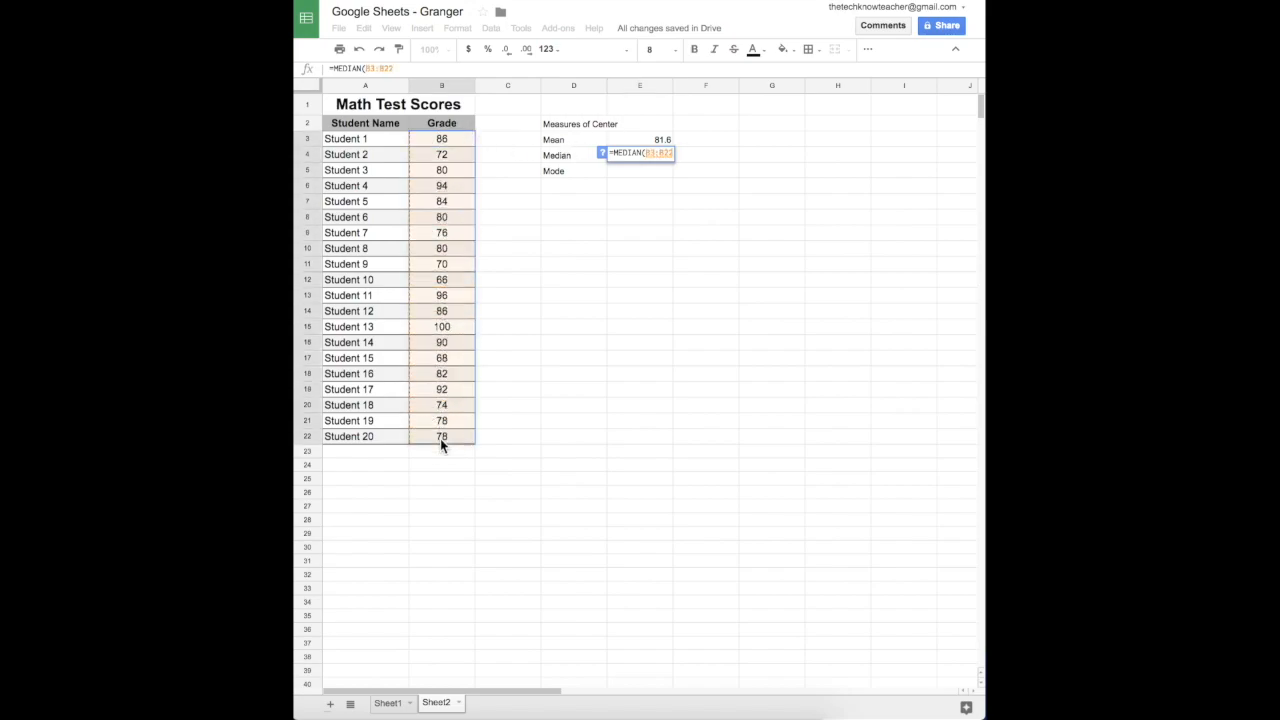
{"action": "key", "text": "Return"}
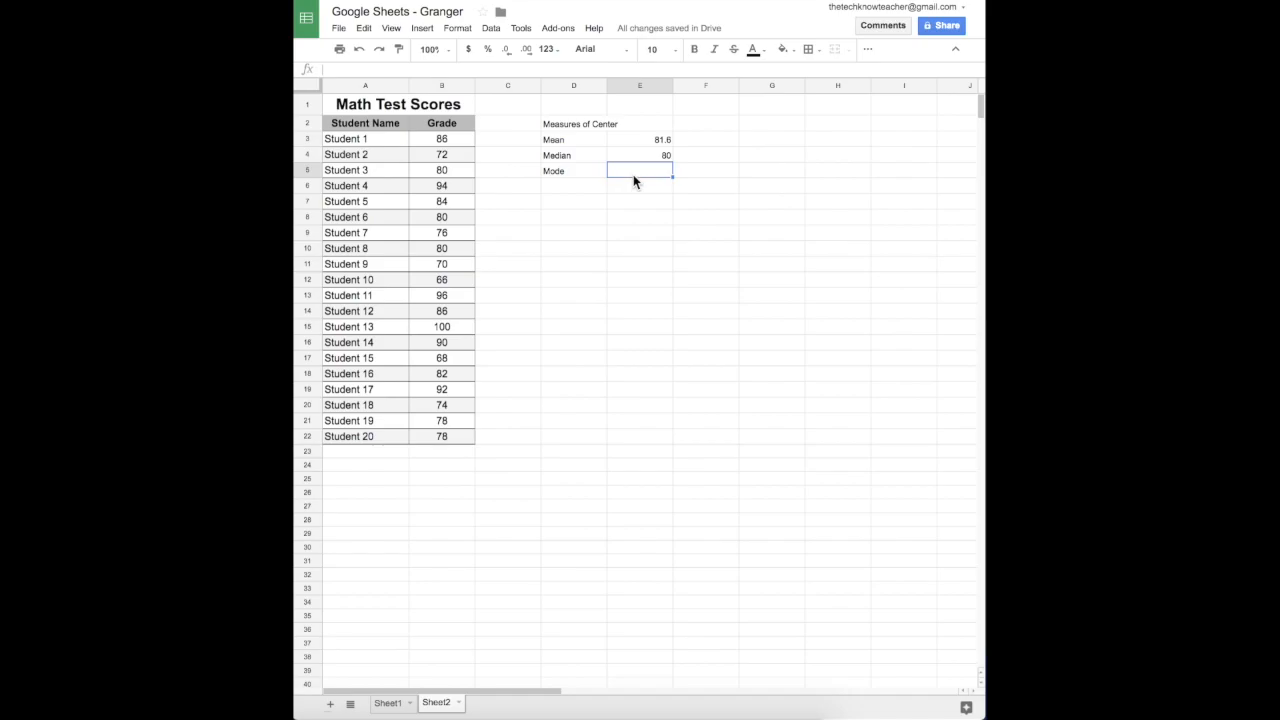
Enter the heading "Mesures of Spread" in D7 with the labels Minimum, Maximum and Range in the cells beneath it
{"action": "left_click", "coordinate": [578, 203]}
{"action": "type", "text": "Mesures of Spread"}
{"action": "key", "text": "Return"}
{"action": "key", "text": "Down"}
{"action": "left_click", "coordinate": [573, 217]}
{"action": "type", "text": "Minimum"}
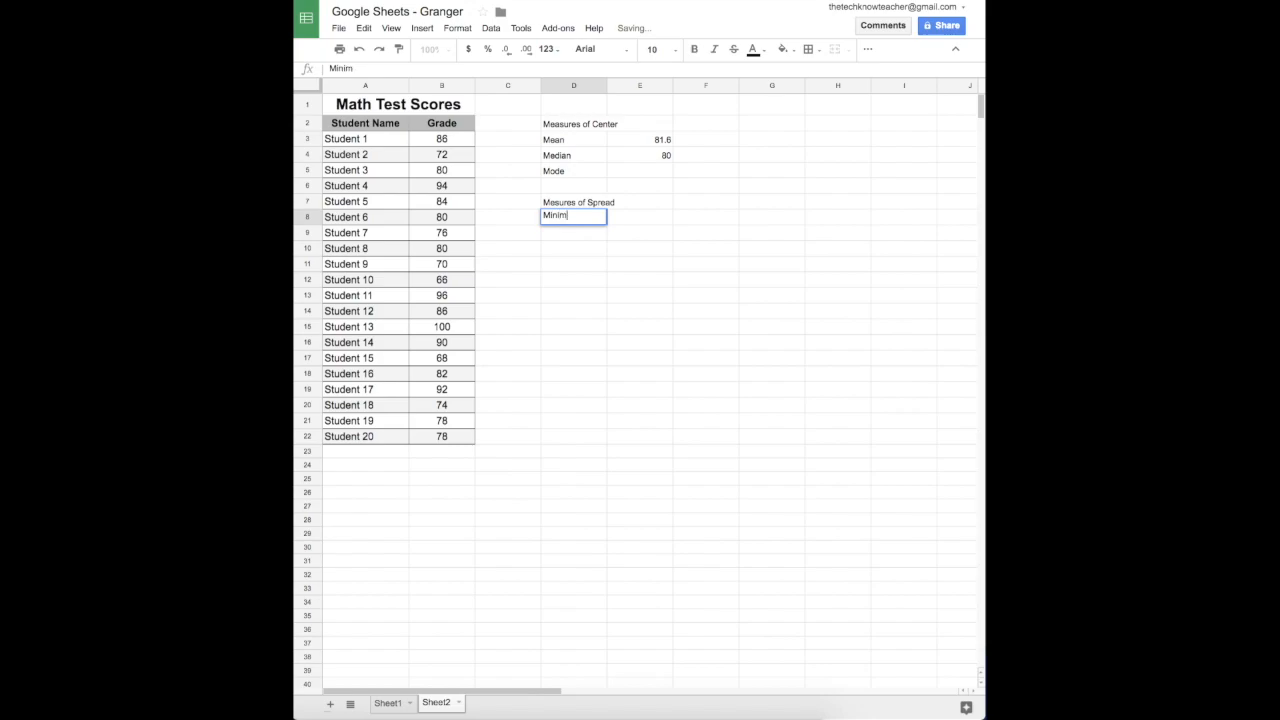
{"action": "key", "text": "Return"}
{"action": "type", "text": "Maximum"}
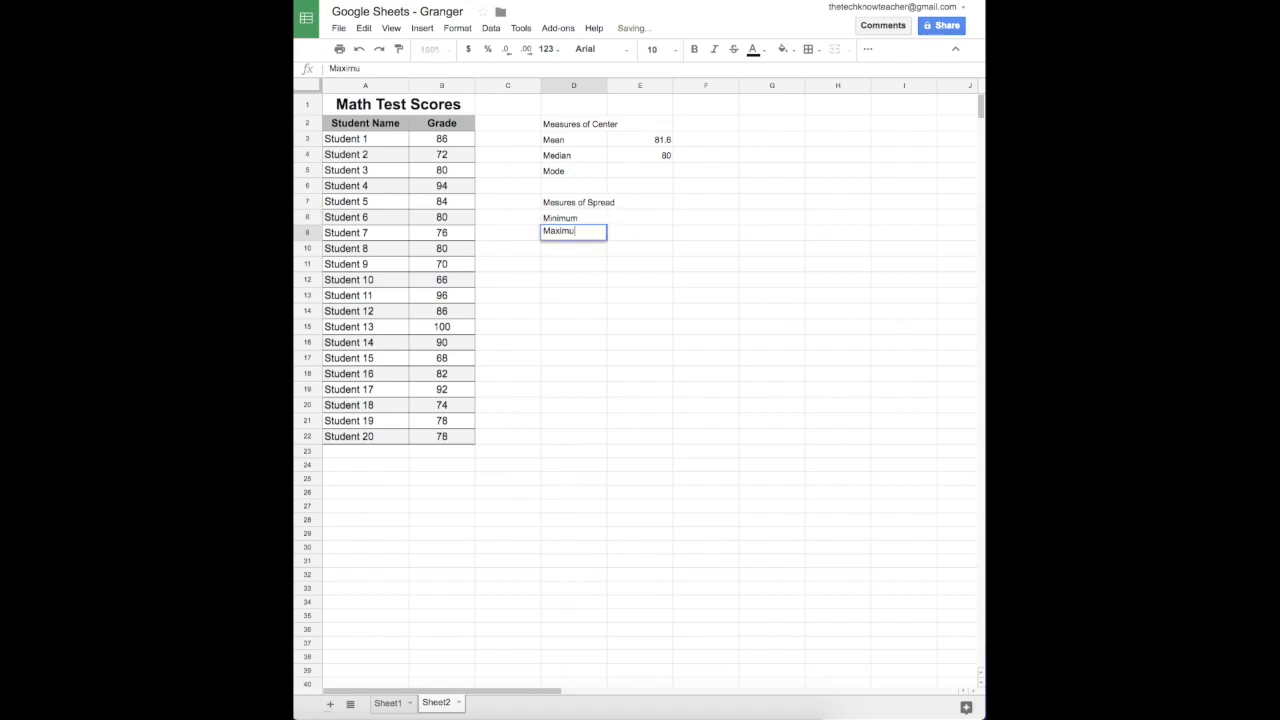
{"action": "key", "text": "Return"}
{"action": "type", "text": "Range"}
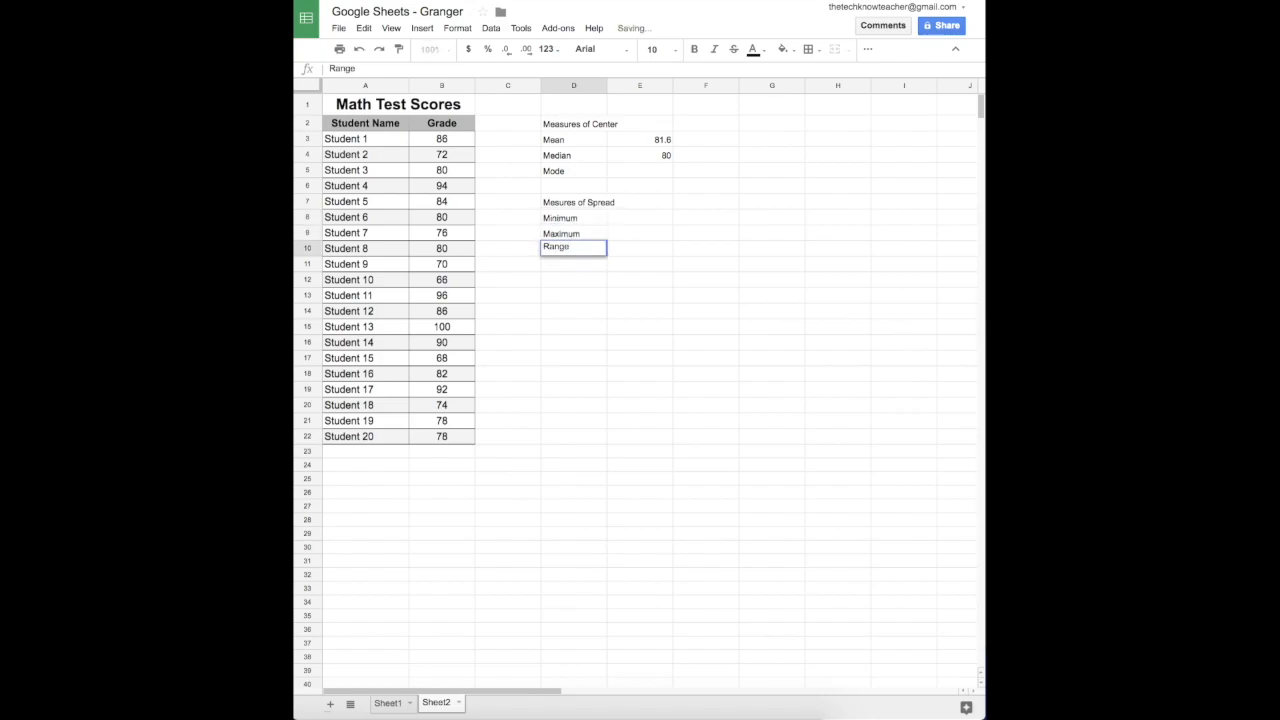
{"action": "key", "text": "Return"}
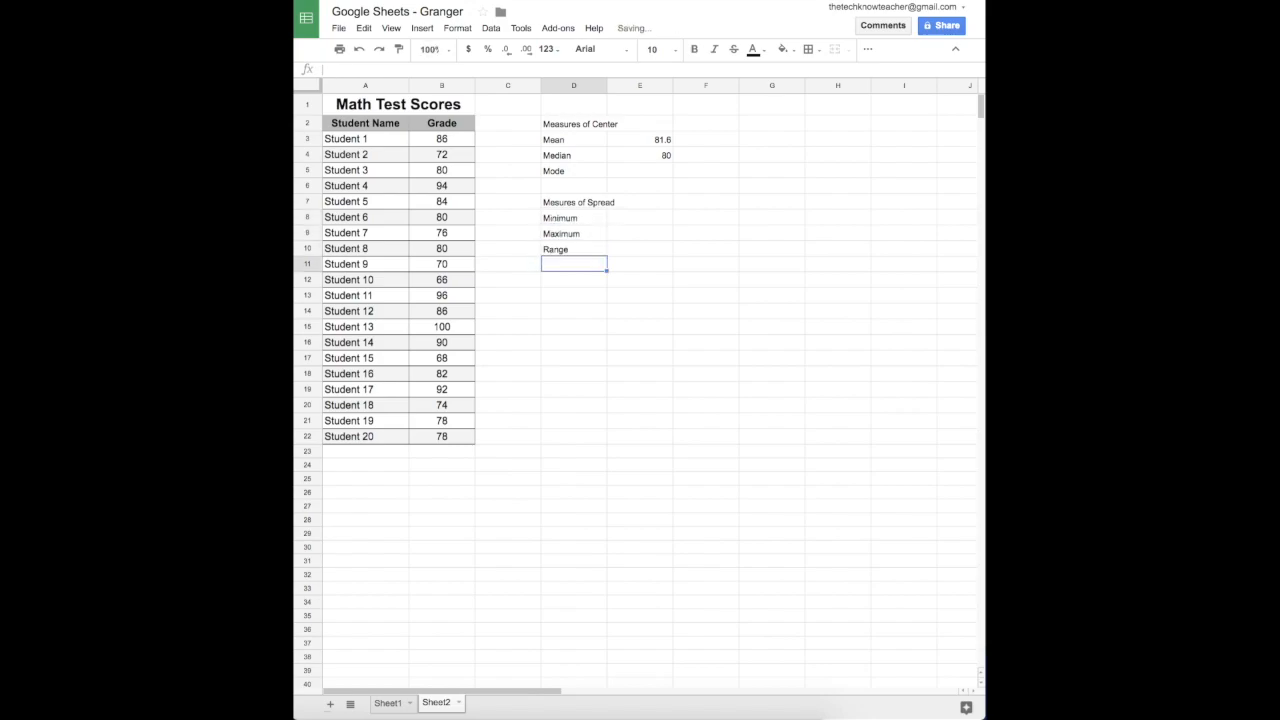
Calculate the lowest grade in E8 with the MIN function over B3:B22
{"action": "left_click", "coordinate": [640, 219]}
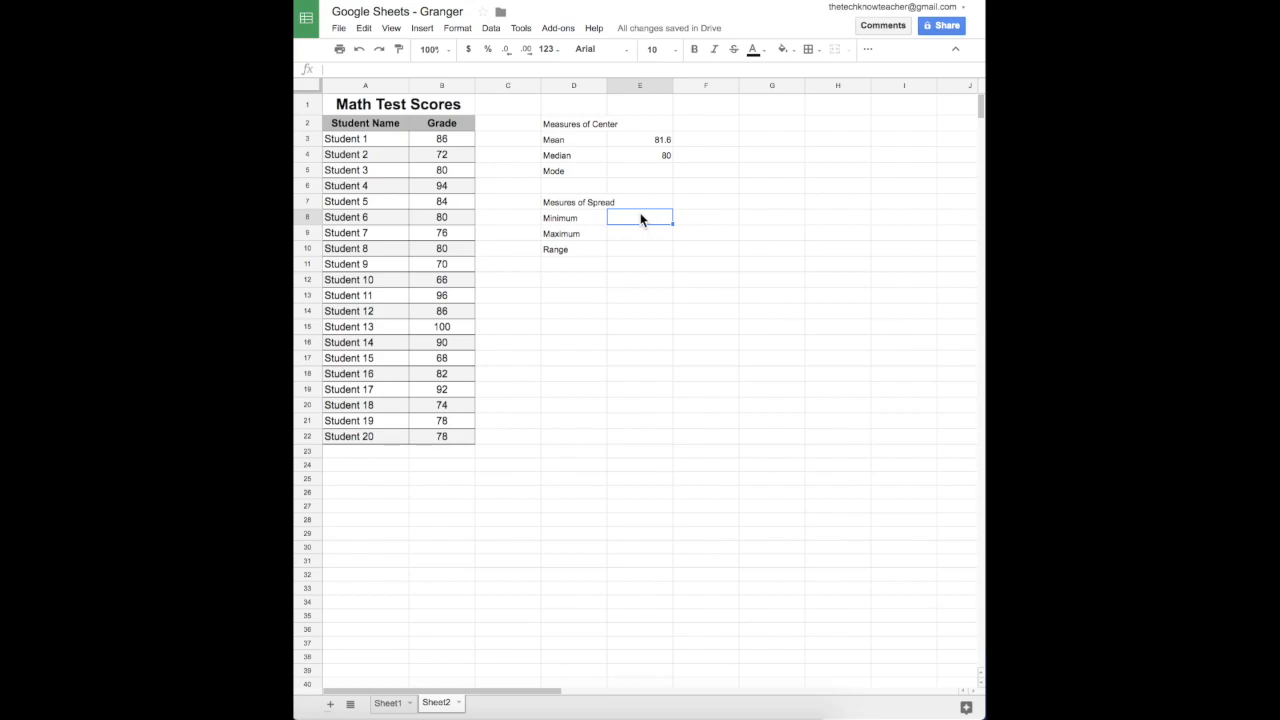
{"action": "type", "text": "=min"}
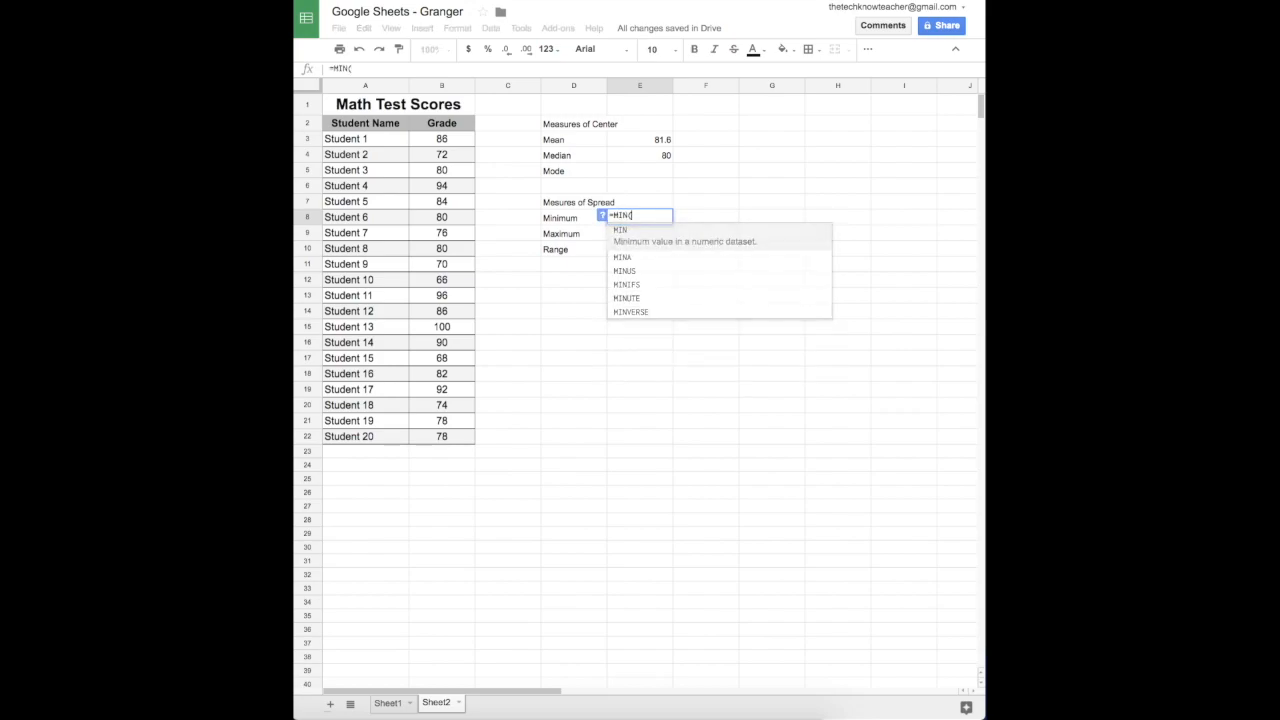
{"action": "key", "text": "Tab"}
{"action": "left_click_drag", "start_coordinate": [460, 140], "coordinate": [455, 437]}
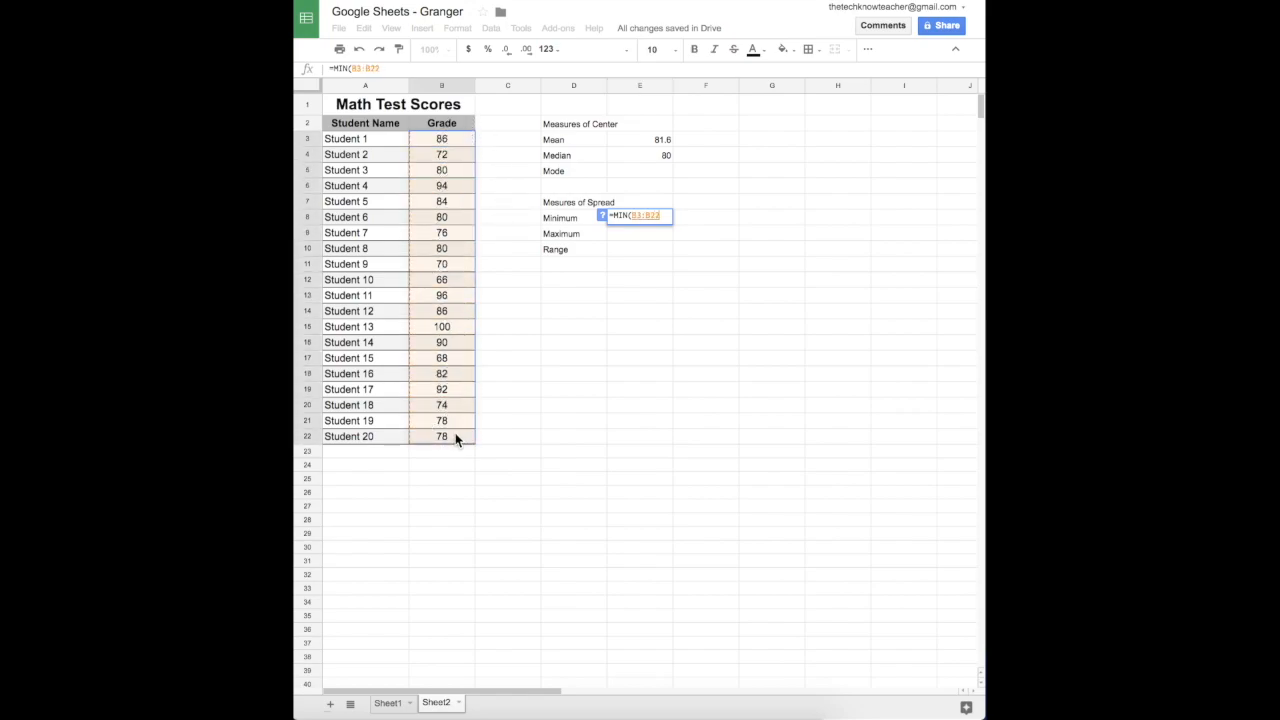
{"action": "key", "text": "Return"}
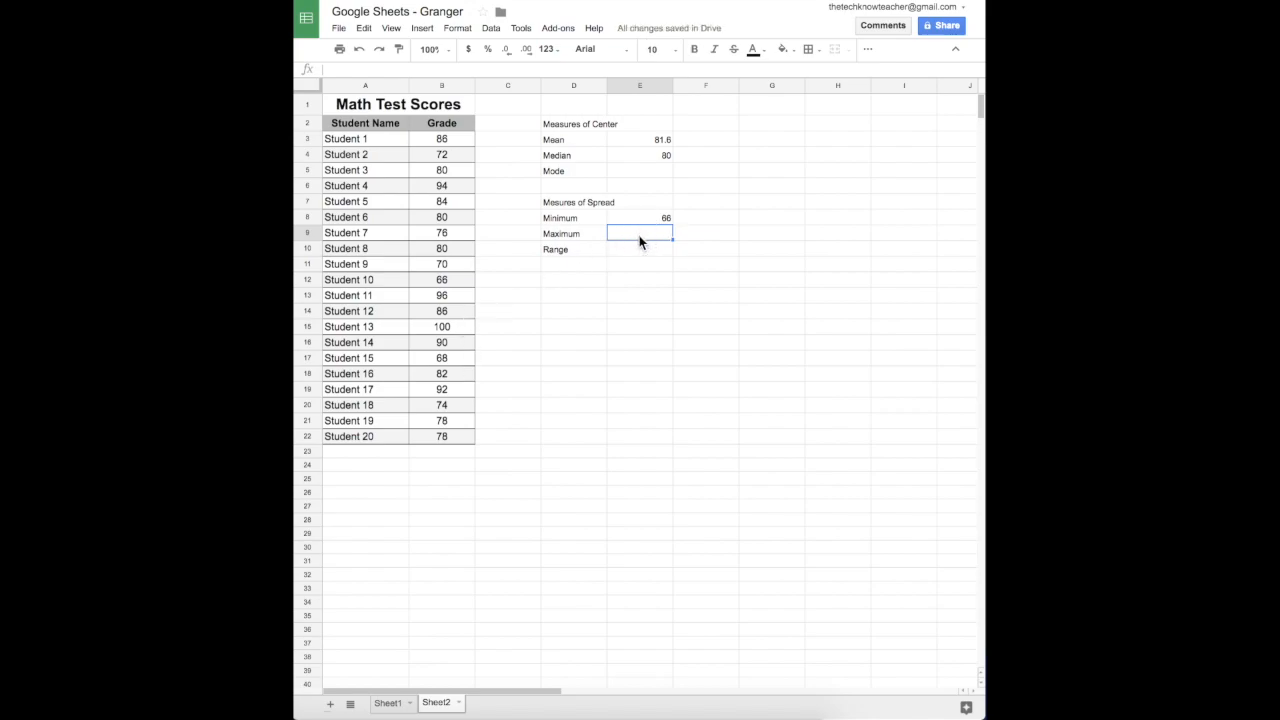
Calculate the highest grade in E9 with the MAX function over B3:B22
{"action": "type", "text": "=MAX("}
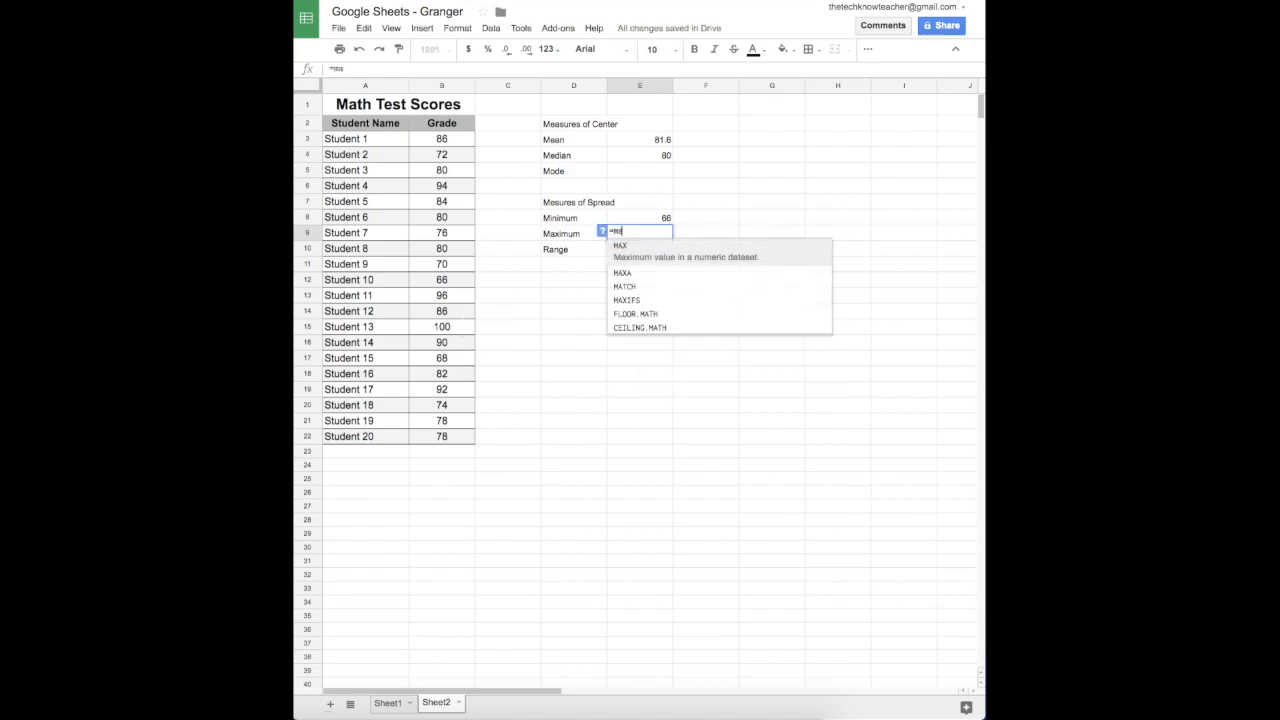
{"action": "left_click_drag", "start_coordinate": [444, 140], "coordinate": [444, 437]}
{"action": "key", "text": "Return"}
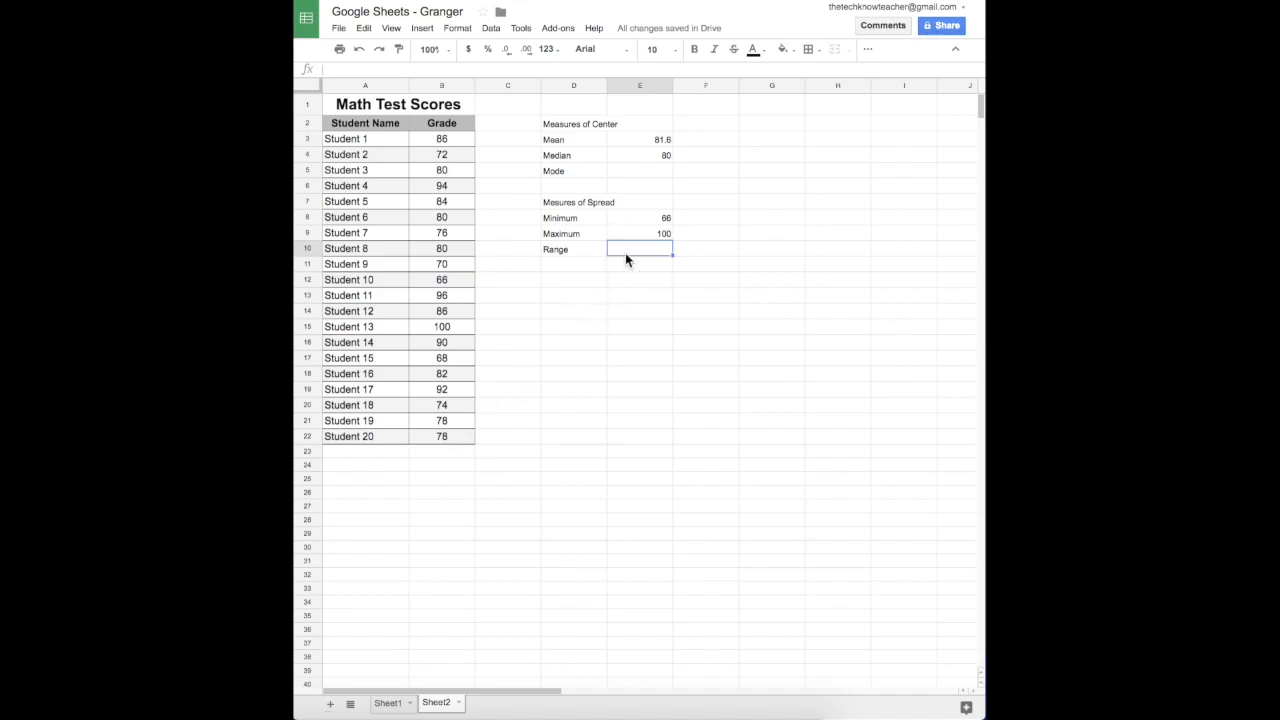
Try the range formula =100-66 in cell E10 and discard the entry
{"action": "type", "text": "="}
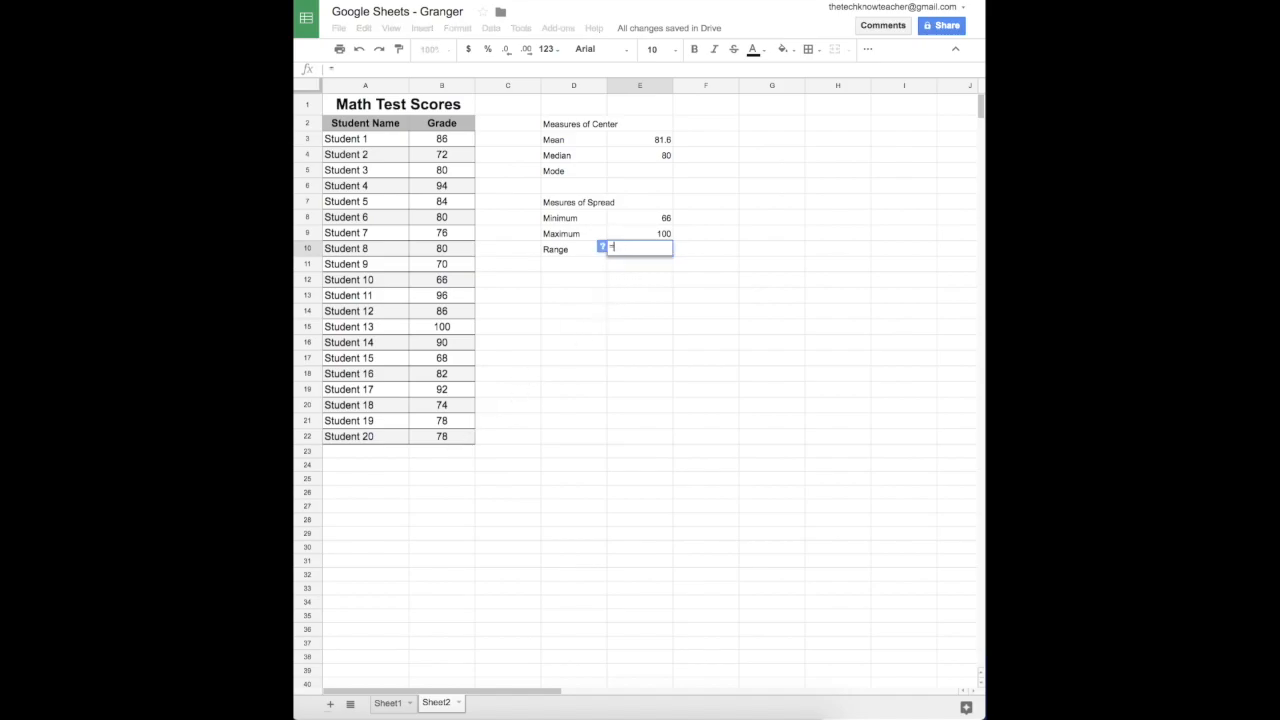
{"action": "type", "text": "100-666"}
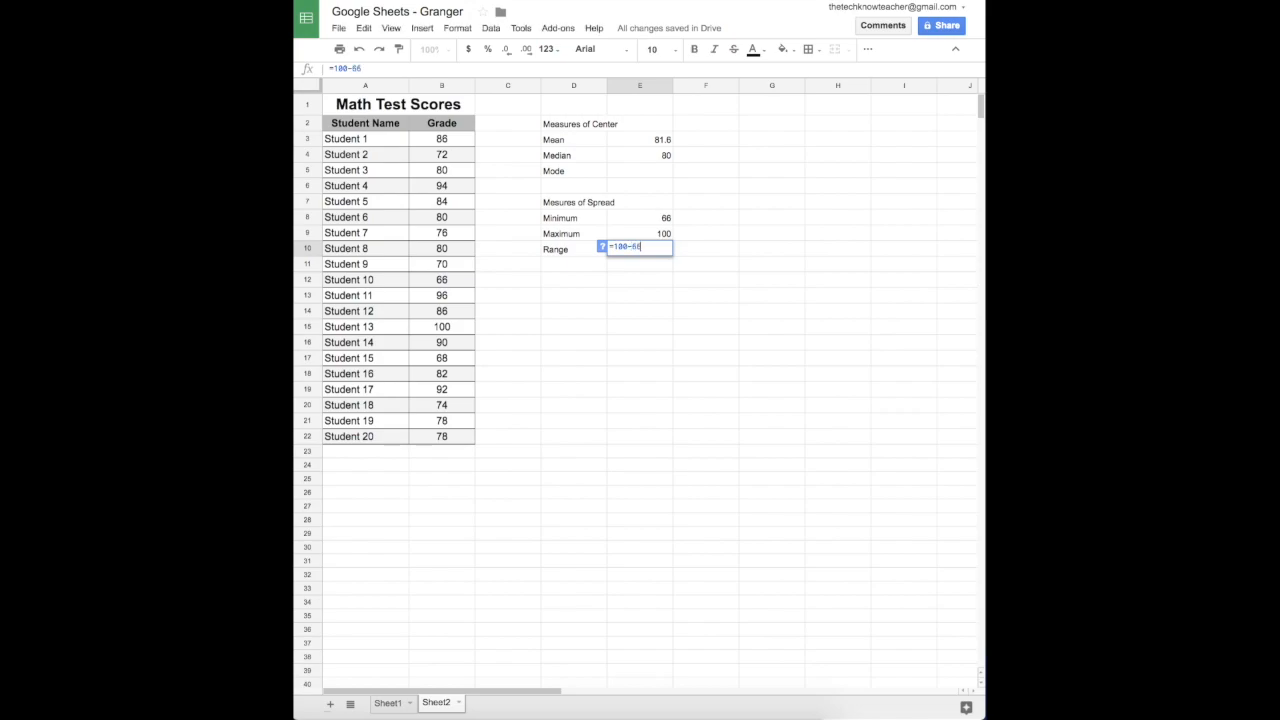
{"action": "key", "text": "BackSpace"}
{"action": "key", "text": "BackSpace"}
{"action": "key", "text": "BackSpace"}
{"action": "key", "text": "BackSpace"}
{"action": "key", "text": "BackSpace"}
{"action": "key", "text": "BackSpace"}
{"action": "key", "text": "BackSpace"}
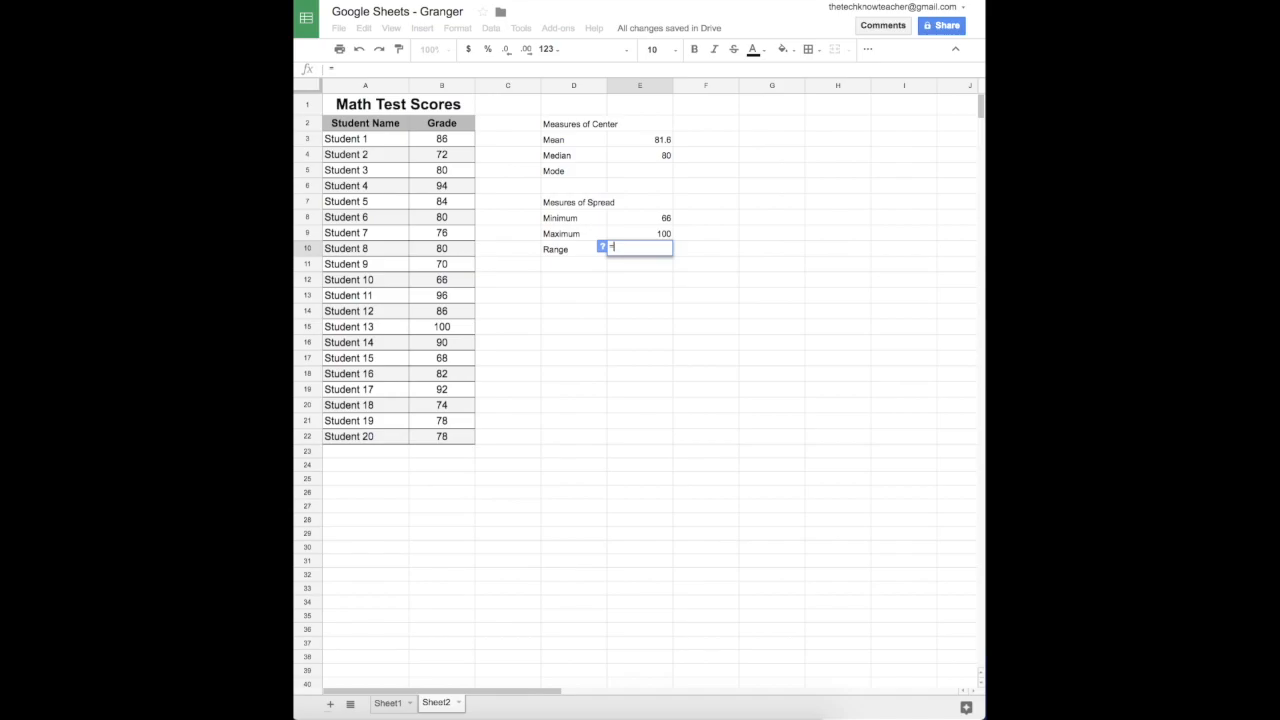
{"action": "key", "text": "Escape"}
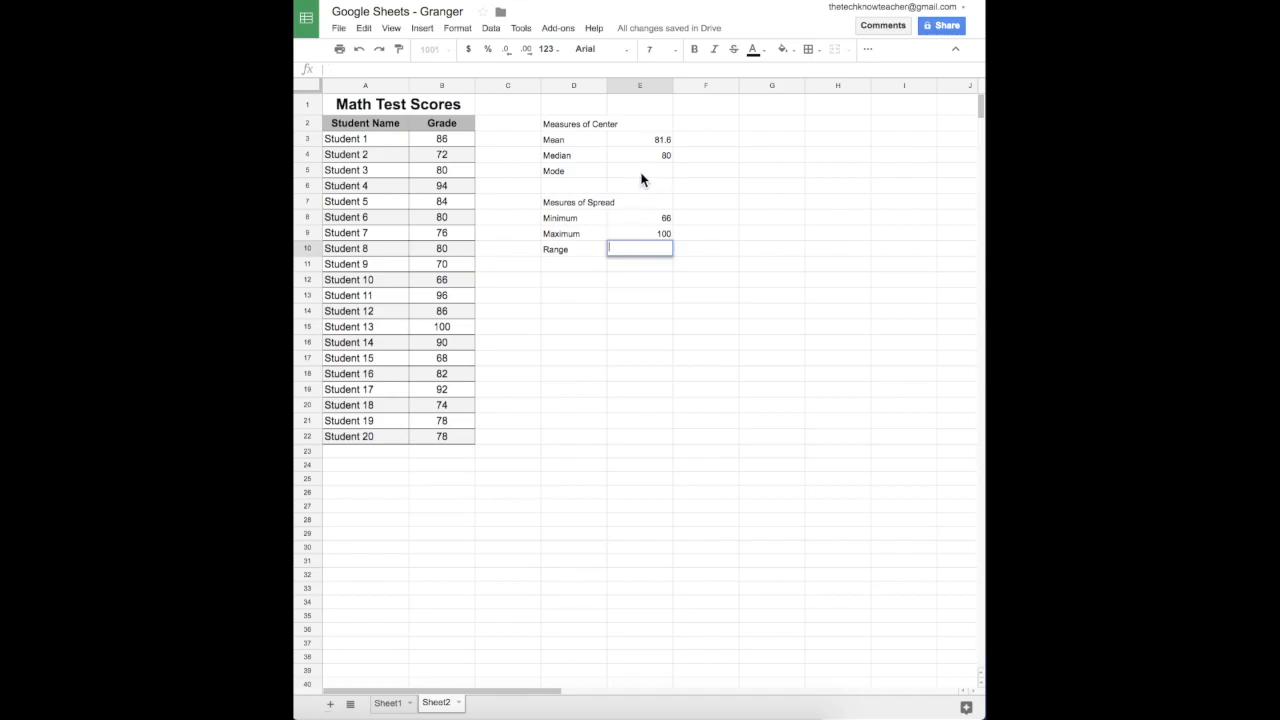
{"action": "left_click", "coordinate": [636, 174]}
{"action": "left_click", "coordinate": [637, 250]}
{"action": "left_click_drag", "start_coordinate": [581, 125], "coordinate": [636, 172]}
{"action": "left_click_drag", "start_coordinate": [587, 207], "coordinate": [627, 253]}
{"action": "left_click", "coordinate": [590, 228]}
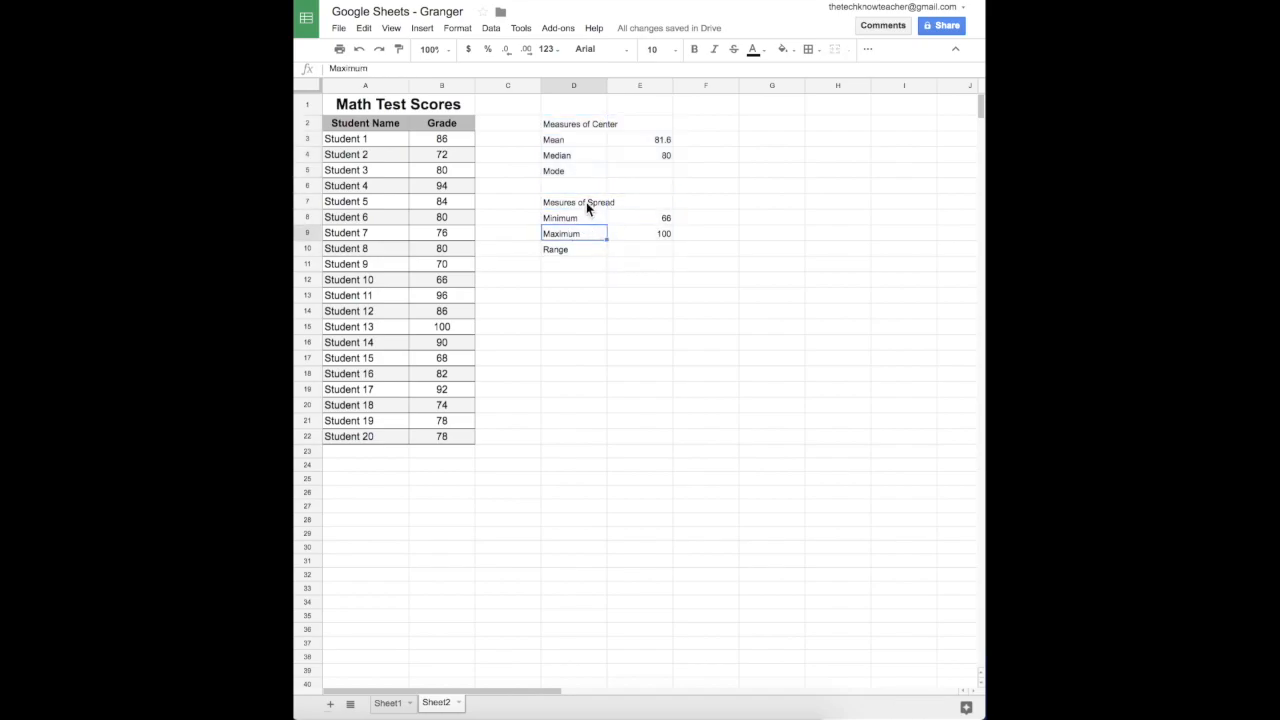